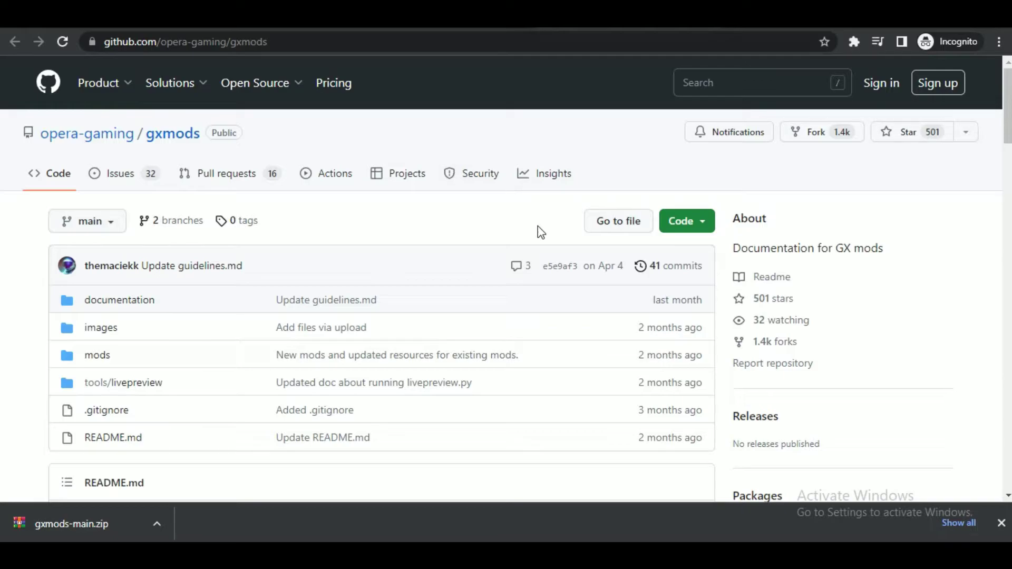
# Step: Open the gxmods repository's Code download options on GitHub, then close them
pyautogui.click(700, 222)
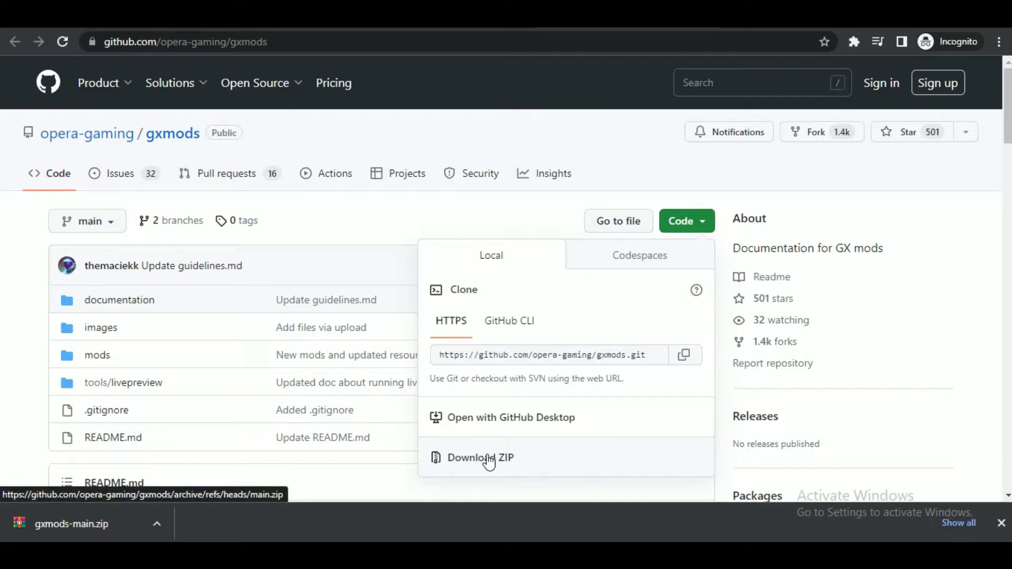
pyautogui.click(495, 145)
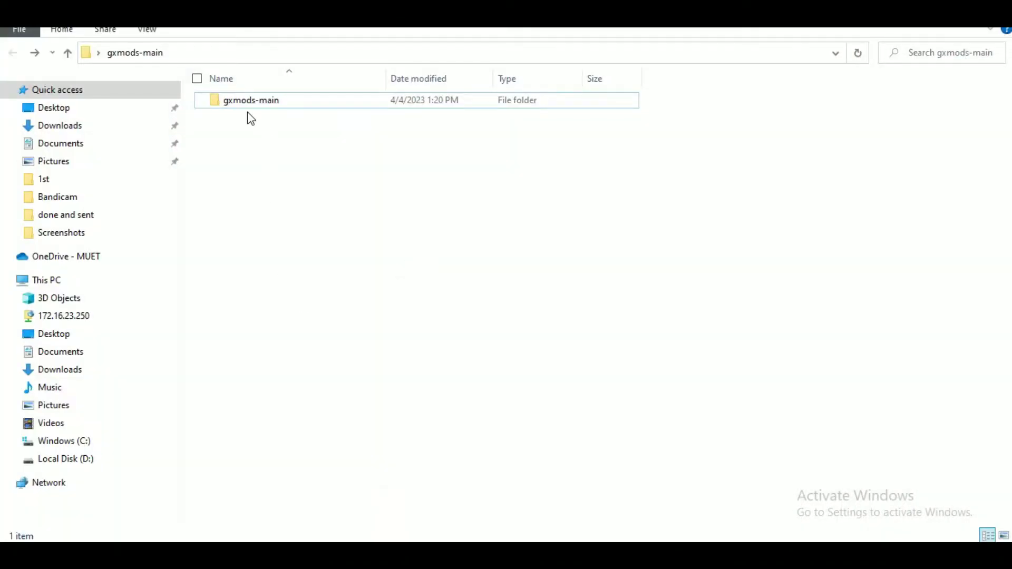
# Step: Copy the Mod_Template folder from gxmods-main's documentation folder
pyautogui.doubleClick(274, 104)
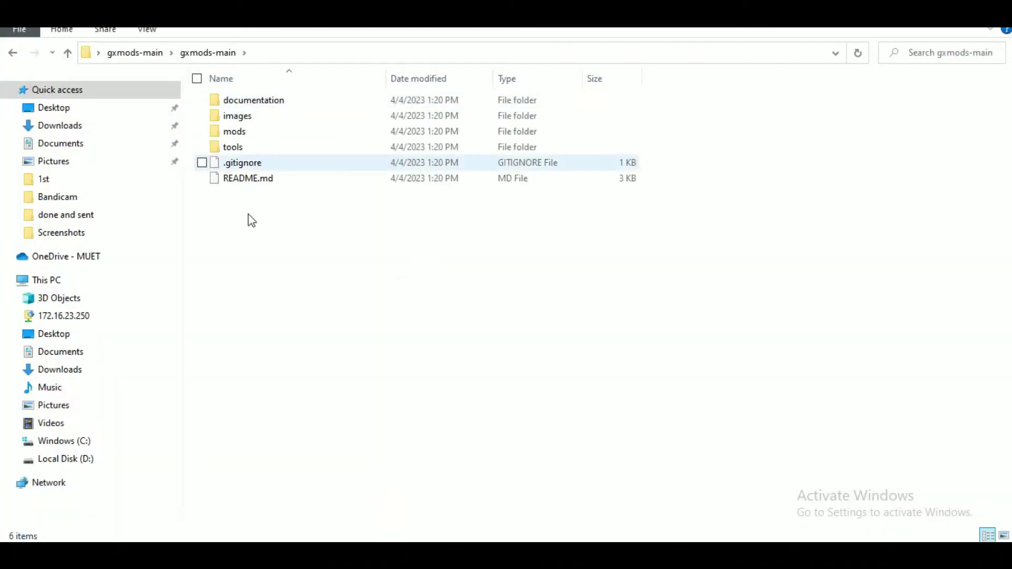
pyautogui.doubleClick(267, 105)
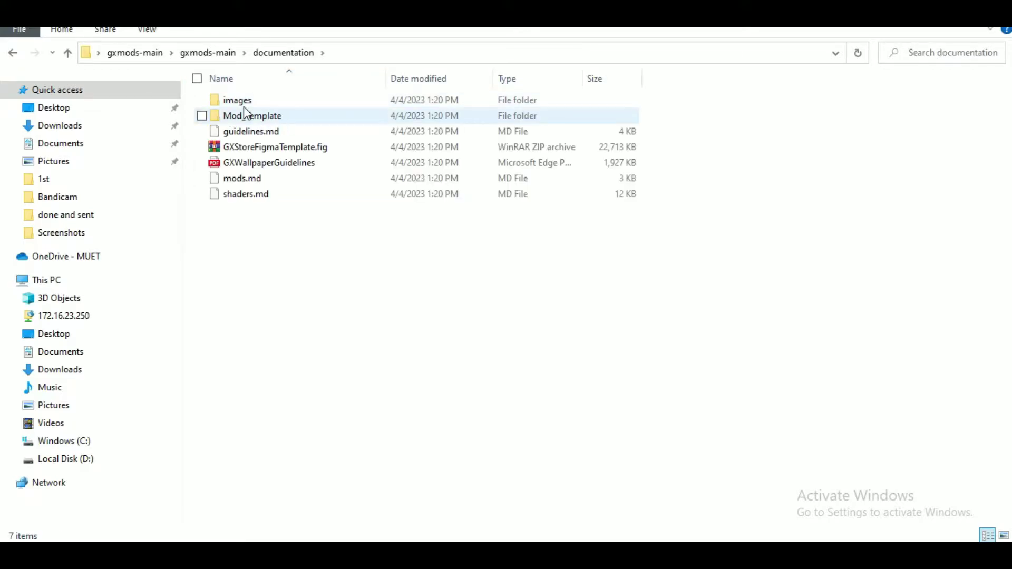
pyautogui.click(256, 117)
pyautogui.rightClick(255, 113)
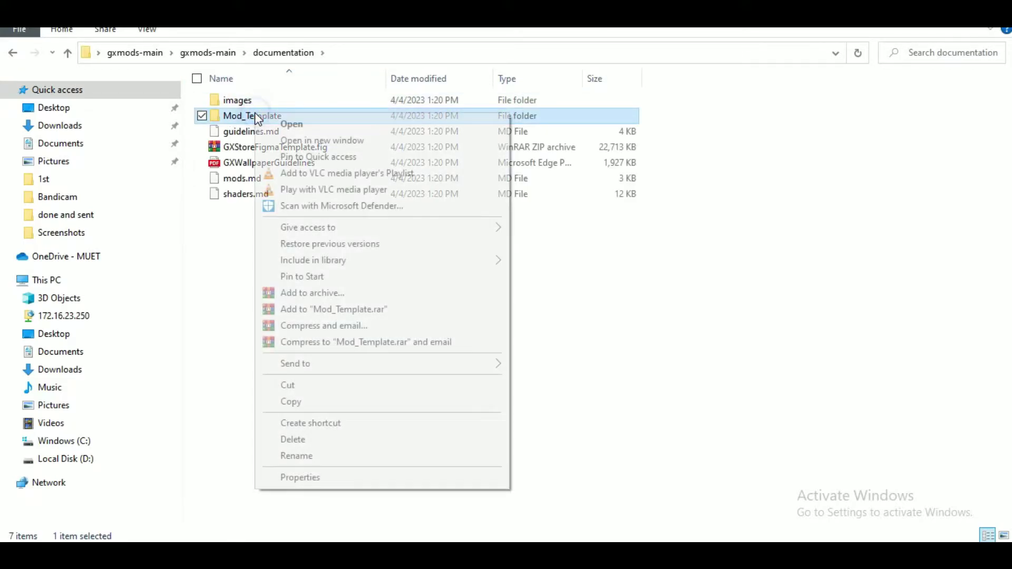
pyautogui.click(291, 402)
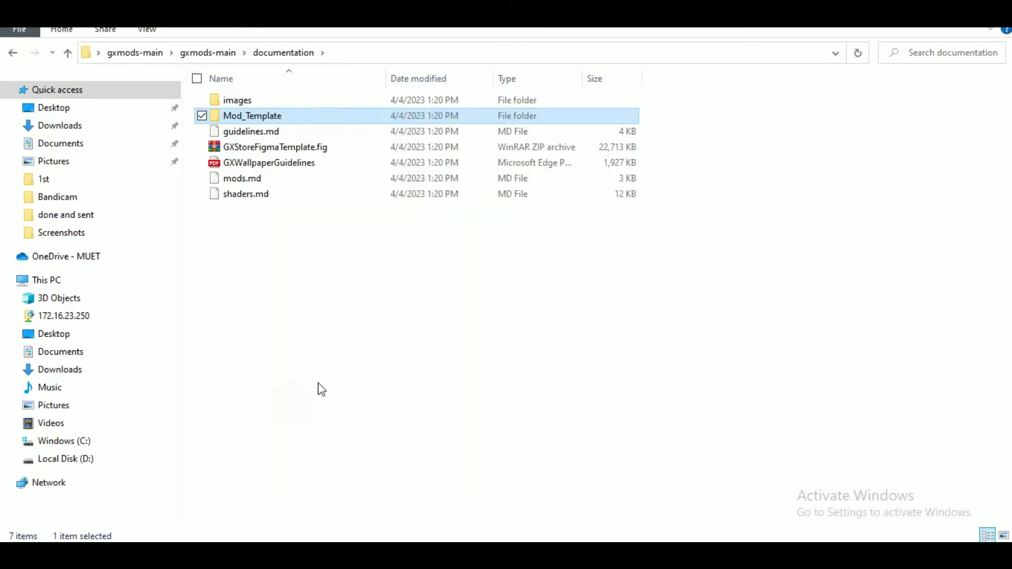
# Step: Paste the Mod_Template copy into the mods folder and rename it TEST
pyautogui.click(14, 53)
pyautogui.doubleClick(239, 132)
pyautogui.hotkey('ctrl', 'v')
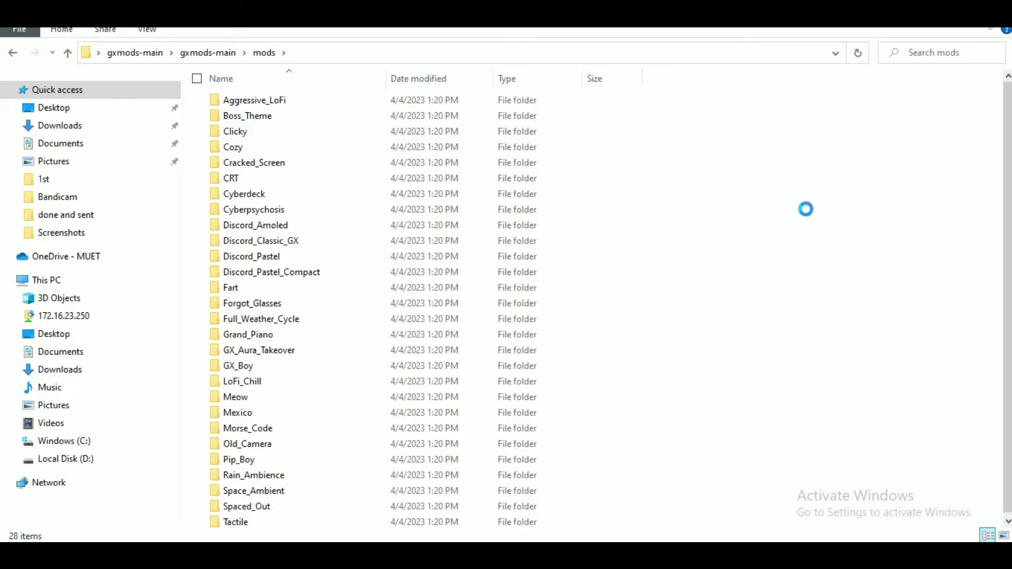
pyautogui.doubleClick(255, 417)
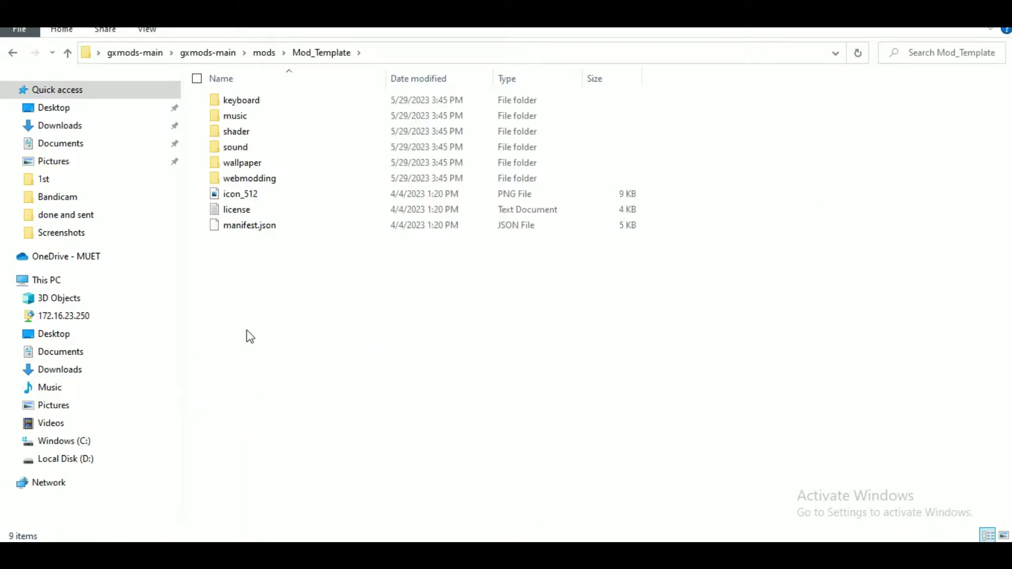
pyautogui.hotkey('alt', 'Left')
pyautogui.press('F2')
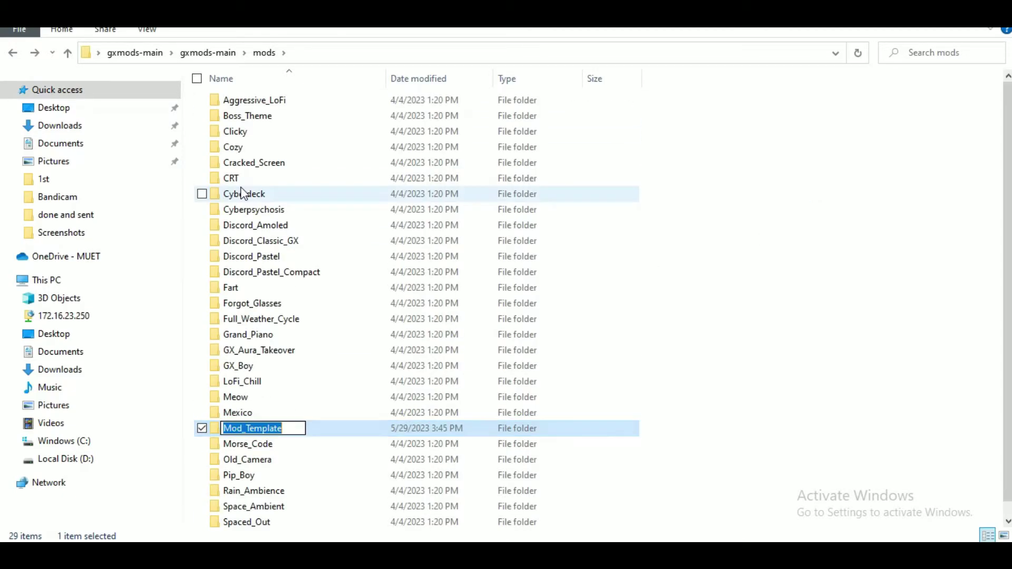
pyautogui.write('TE')
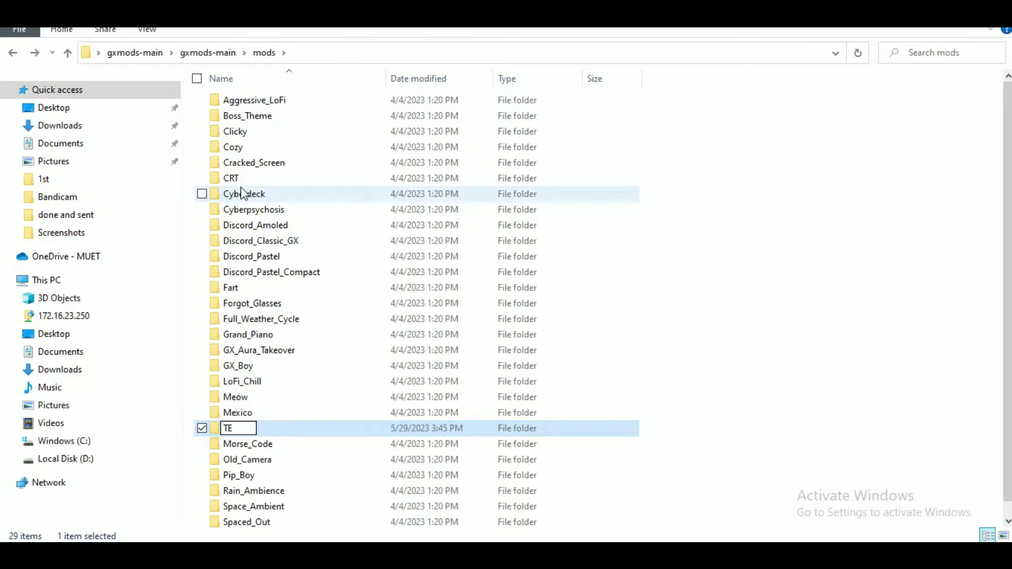
pyautogui.write('ST')
pyautogui.press('Return')
pyautogui.press('Return')
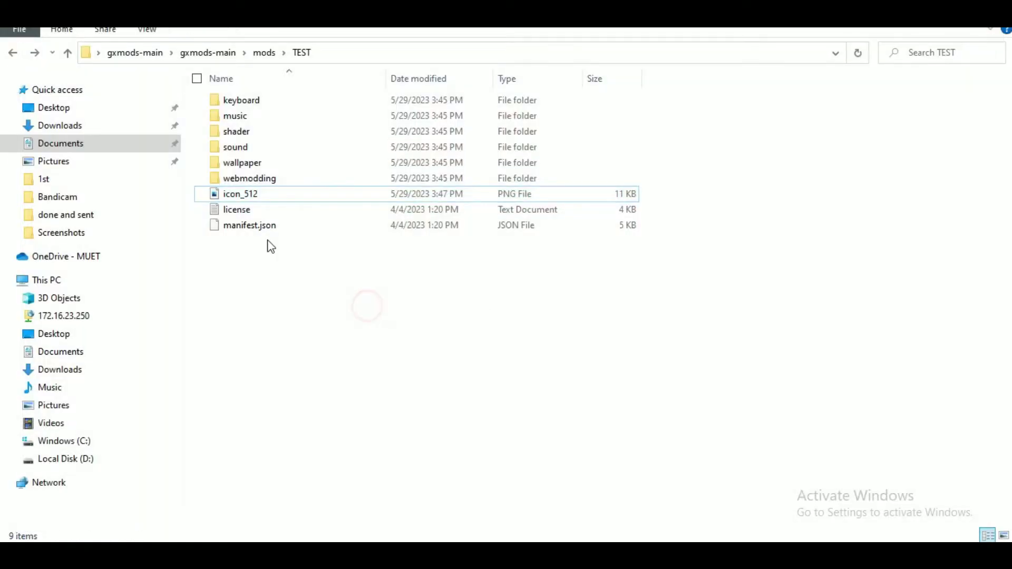
# Step: Check the four tracks in TEST's music folder, then bring up manifest.json's context menu
pyautogui.doubleClick(237, 116)
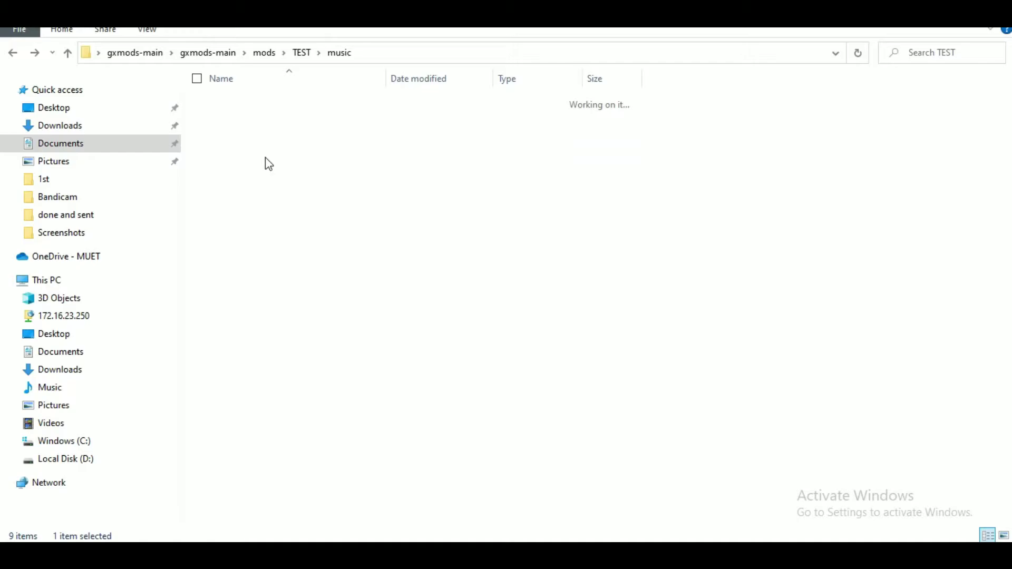
pyautogui.moveTo(270, 174); pyautogui.dragTo(267, 117)
pyautogui.click(280, 190)
pyautogui.moveTo(285, 179); pyautogui.dragTo(289, 95)
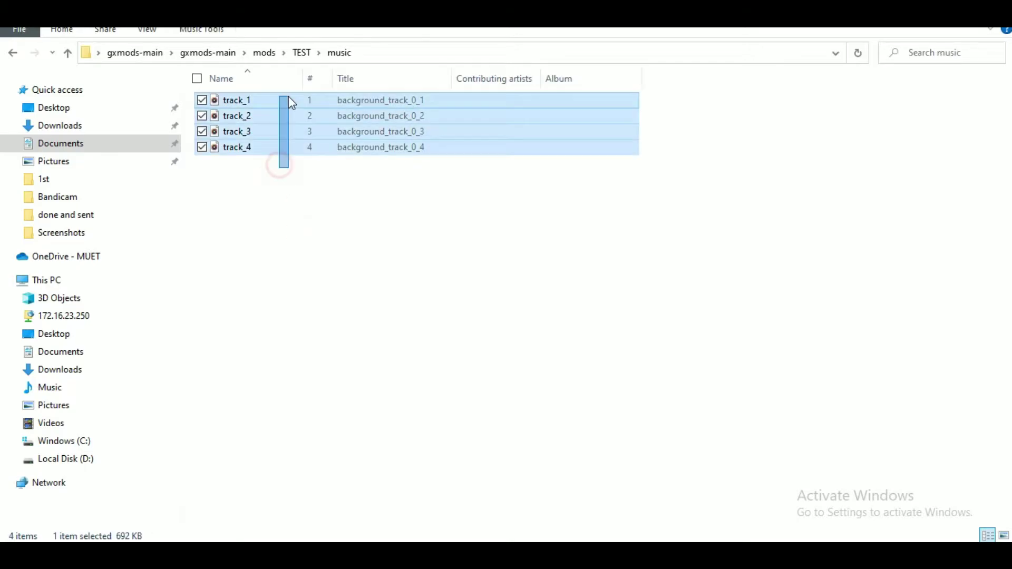
pyautogui.click(241, 183)
pyautogui.click(14, 53)
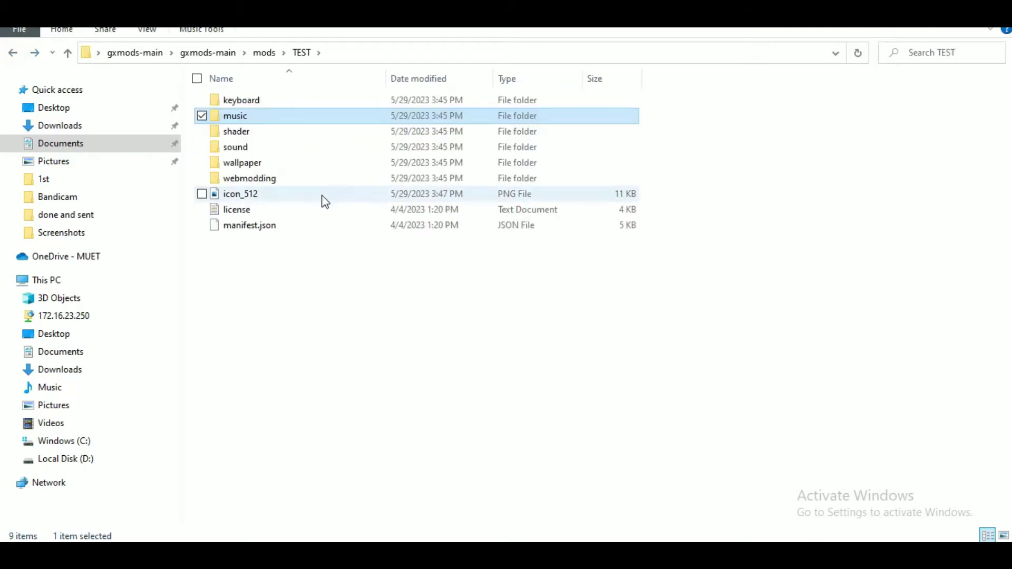
pyautogui.rightClick(264, 225)
# Step: Open manifest.json in Notepad and move the window toward the screen centre
pyautogui.click(310, 228)
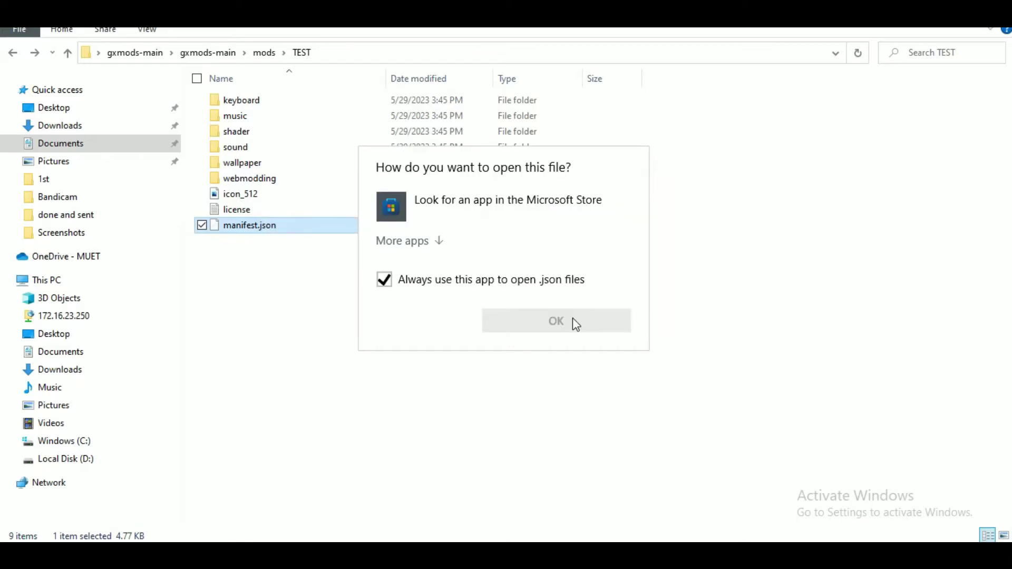
pyautogui.click(439, 241)
pyautogui.scroll(-1, 461, 332)
pyautogui.doubleClick(434, 383)
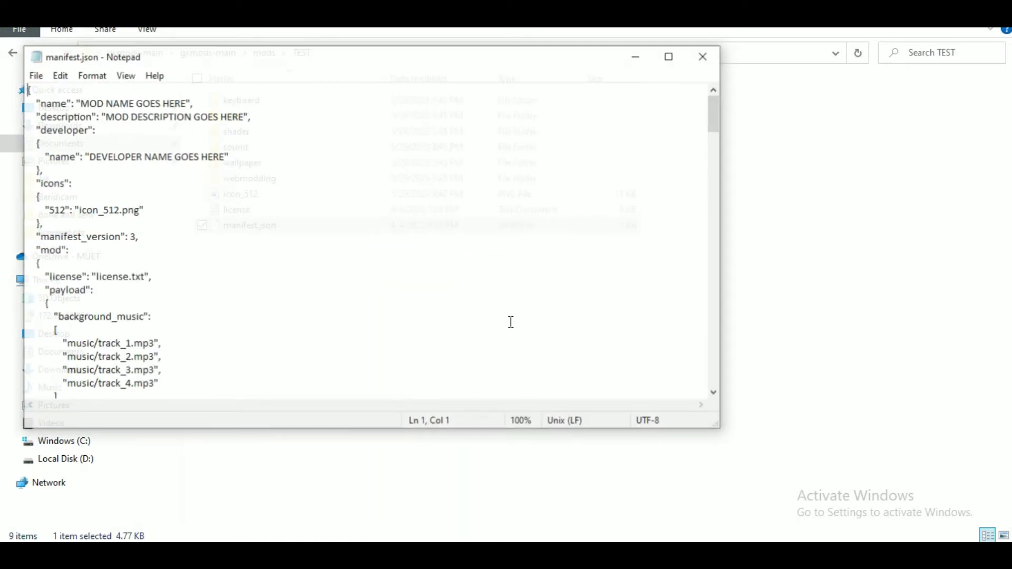
pyautogui.moveTo(255, 65); pyautogui.dragTo(433, 93)
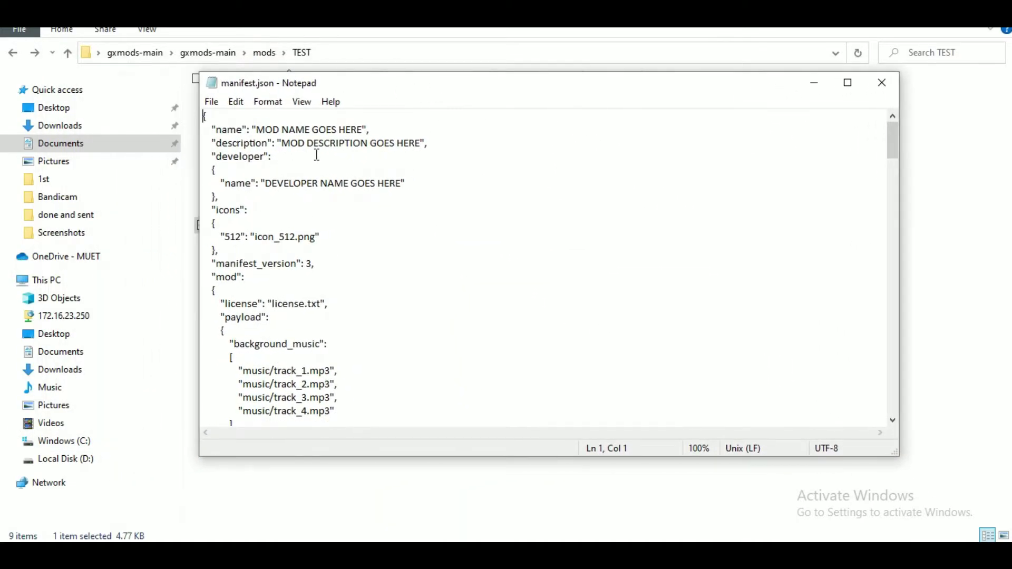
# Step: Replace the name, developer and description placeholders with TEST, CREATED BY ME! and OPERA IS NOW TEST
pyautogui.click(362, 129)
pyautogui.scroll(-4, 361, 129)
pyautogui.moveTo(336, 250); pyautogui.dragTo(242, 210)
pyautogui.click(375, 218)
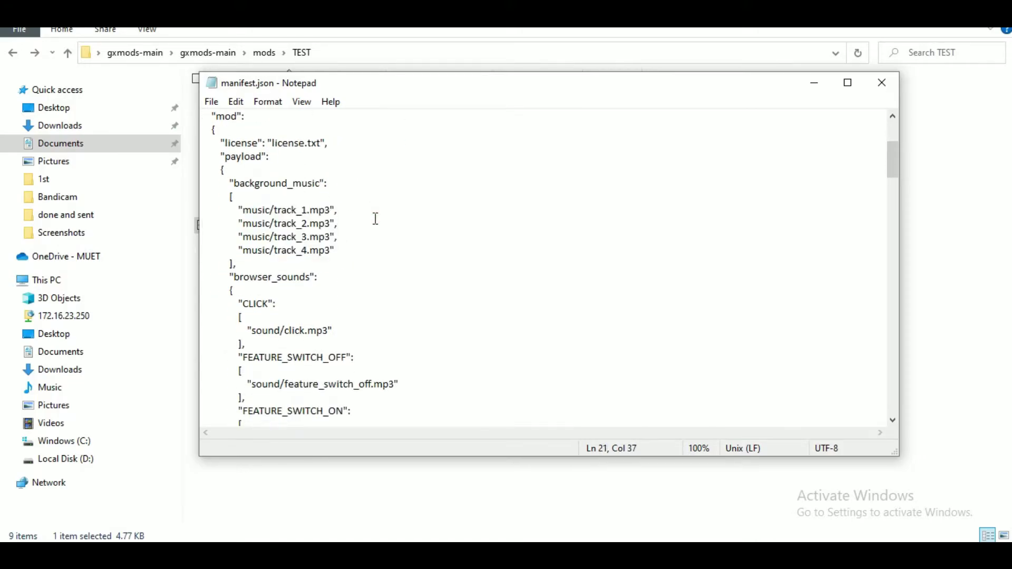
pyautogui.scroll(4, 375, 218)
pyautogui.moveTo(422, 143); pyautogui.dragTo(280, 143)
pyautogui.click(400, 185)
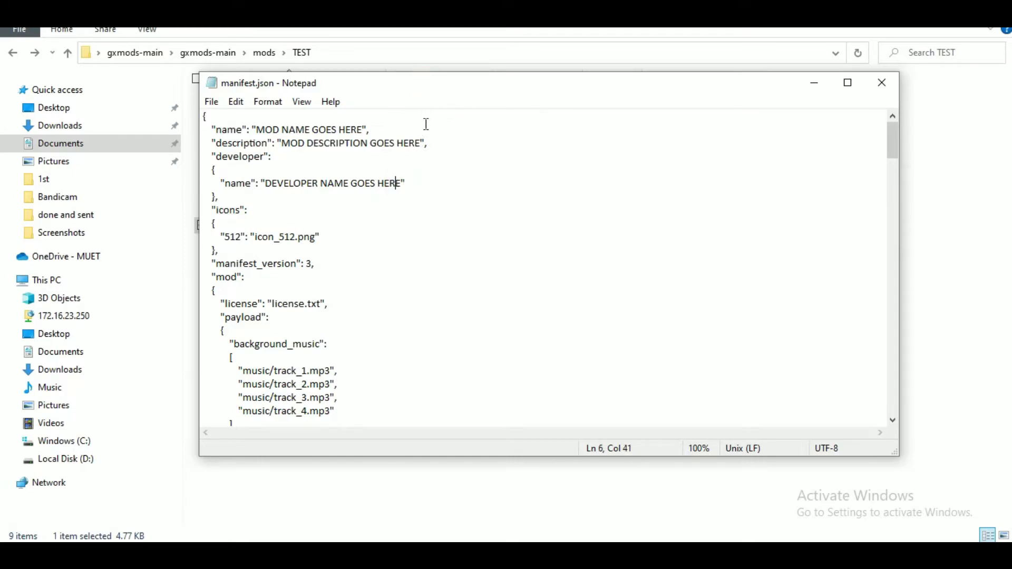
pyautogui.write('"')
pyautogui.moveTo(425, 143); pyautogui.dragTo(281, 143)
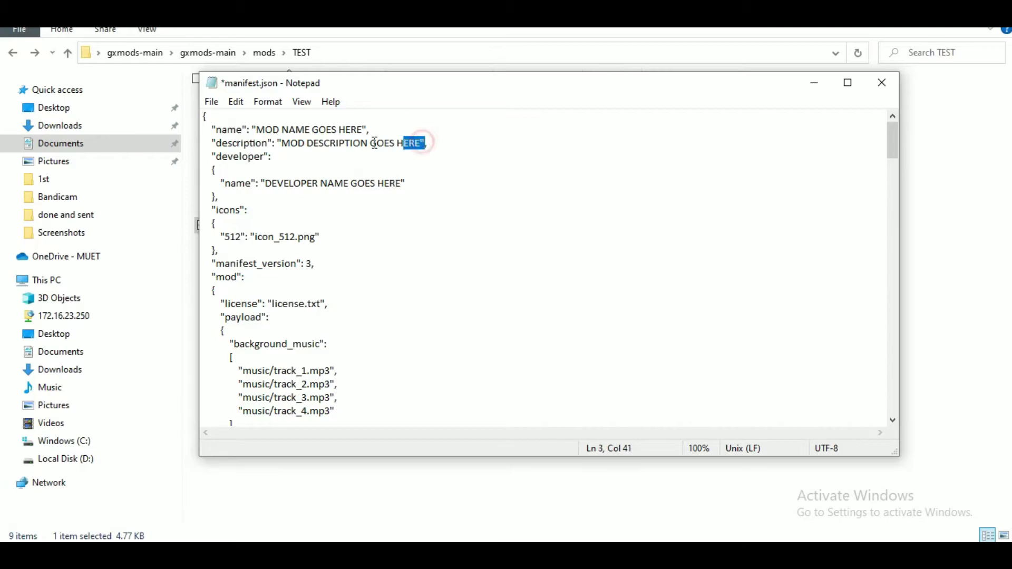
pyautogui.click(294, 155)
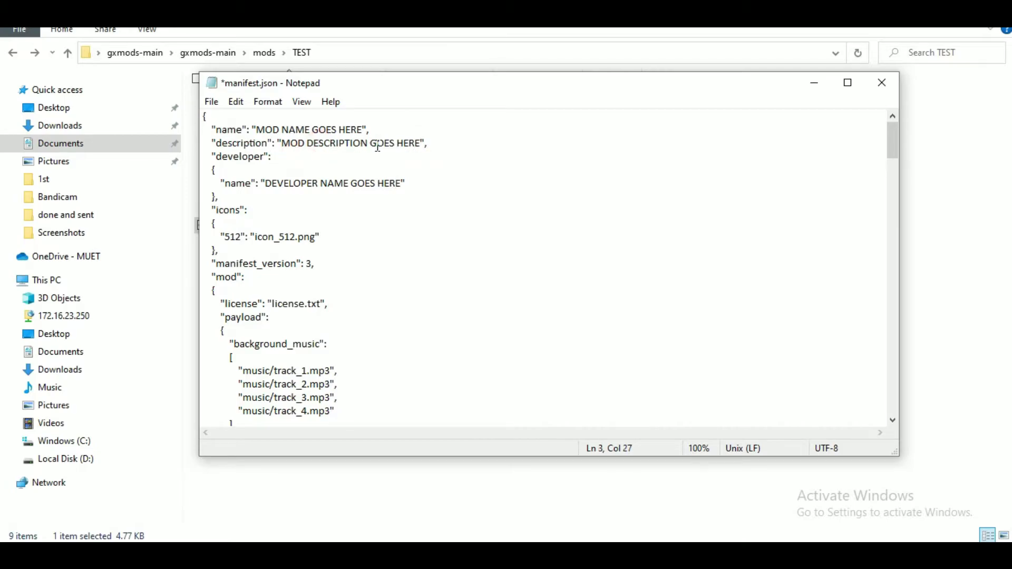
pyautogui.moveTo(363, 130); pyautogui.dragTo(257, 129)
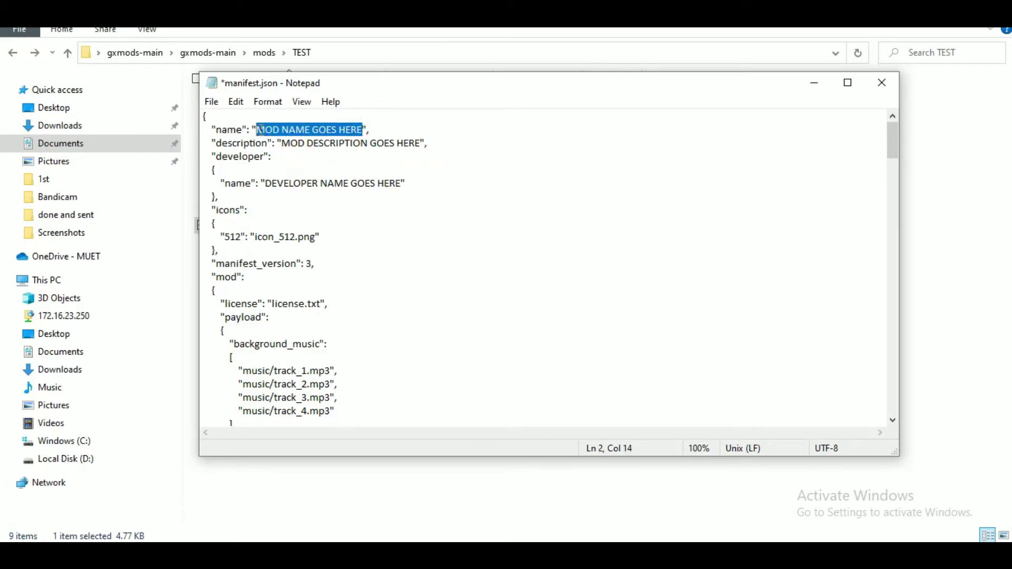
pyautogui.write('TEST')
pyautogui.moveTo(404, 183)
pyautogui.mouseDown()
pyautogui.moveTo(242, 183)
pyautogui.moveTo(267, 183)
pyautogui.mouseUp()
pyautogui.write('CR')
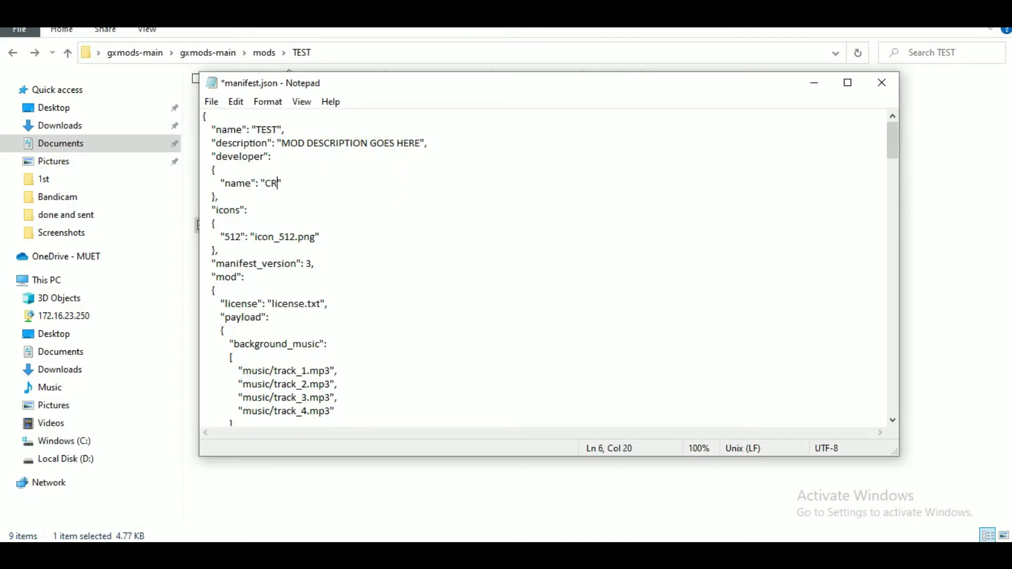
pyautogui.write('EATED BY ME!')
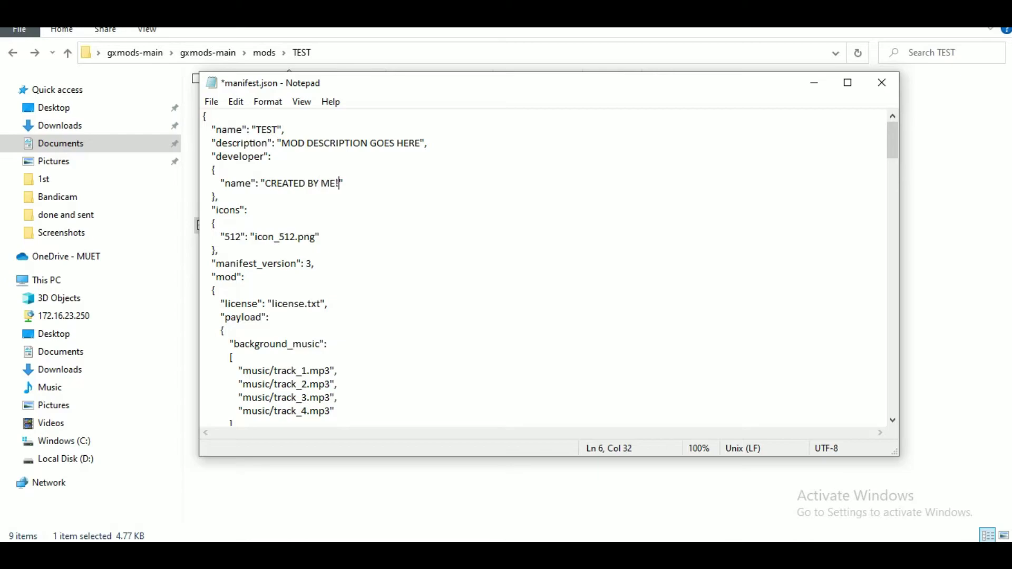
pyautogui.moveTo(422, 143)
pyautogui.mouseDown()
pyautogui.moveTo(205, 143)
pyautogui.moveTo(283, 143)
pyautogui.mouseUp()
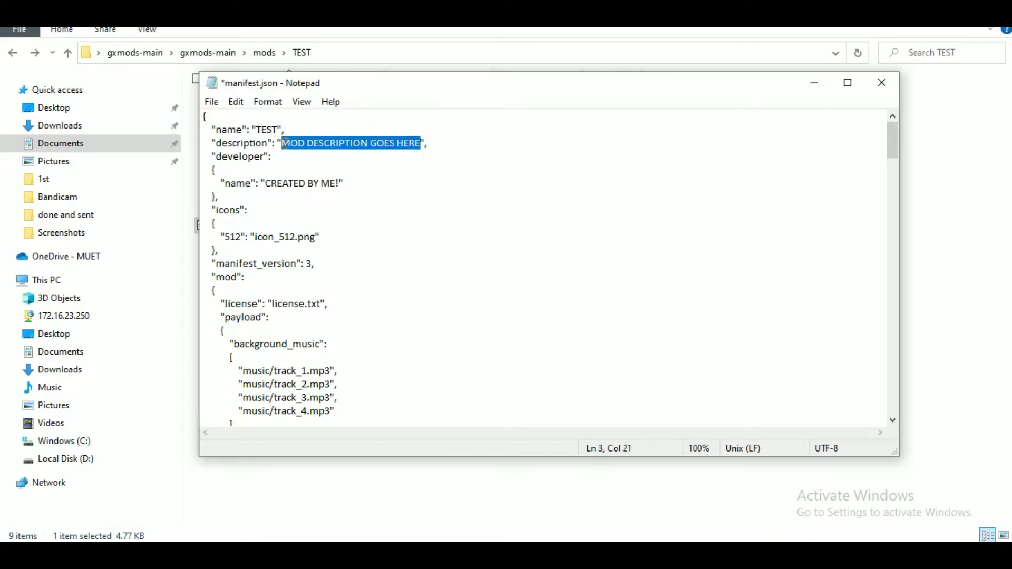
pyautogui.write('OPERA IS N')
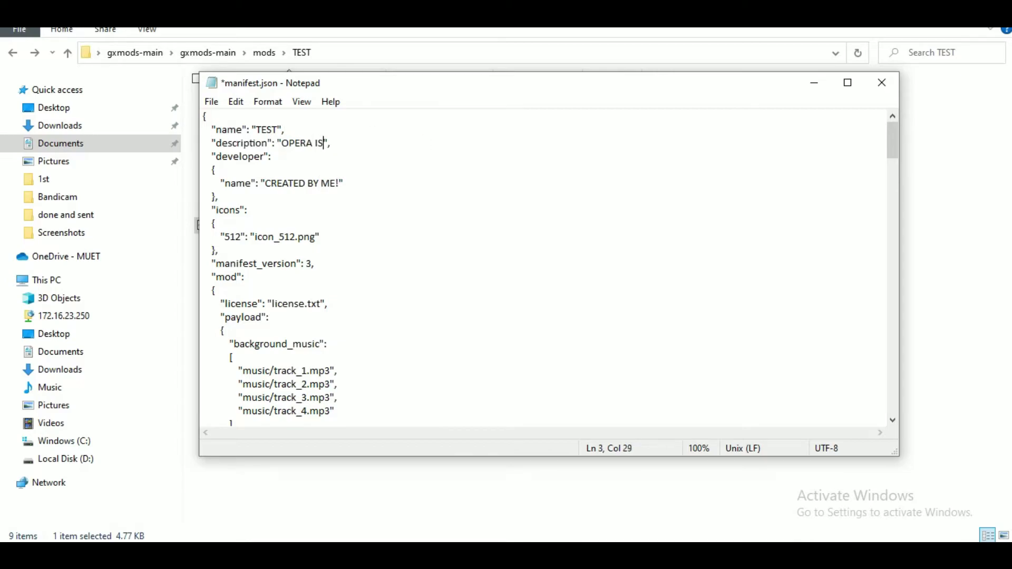
pyautogui.write('OW TEST')
pyautogui.scroll(-10, 536, 213)
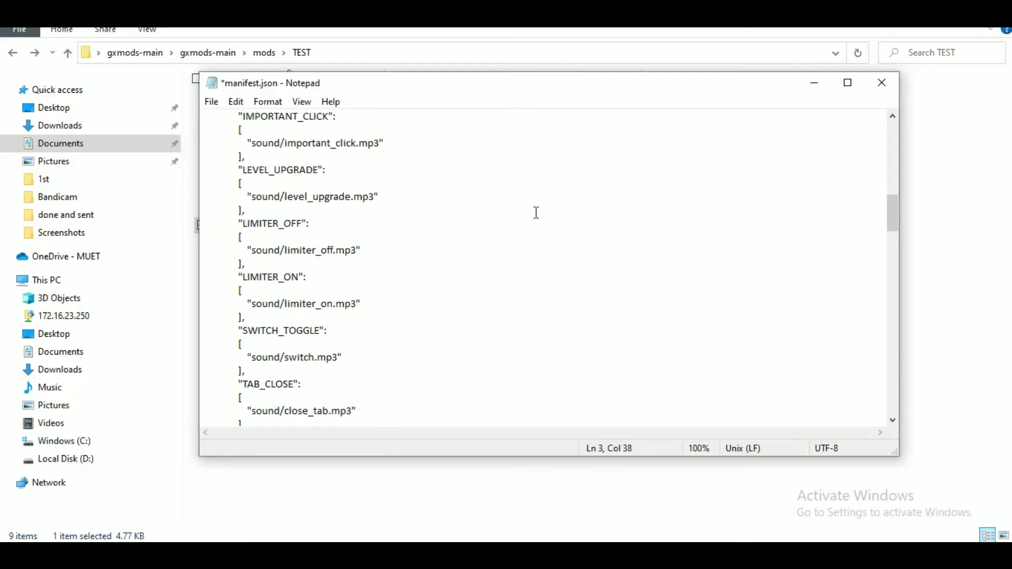
pyautogui.scroll(-10, 535, 212)
pyautogui.scroll(10, 377, 314)
pyautogui.scroll(10, 377, 314)
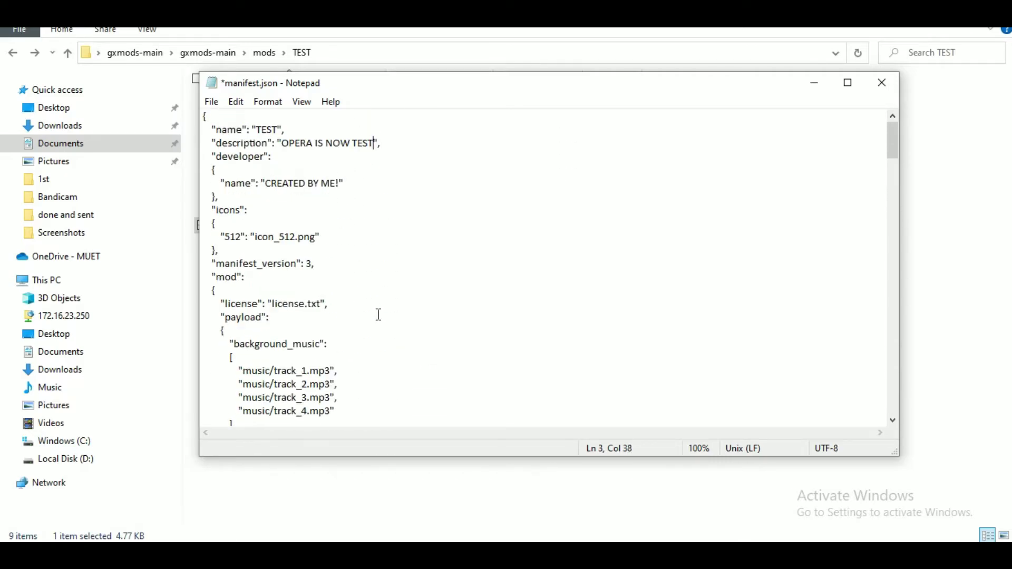
# Step: Save manifest.json and close Notepad
pyautogui.click(236, 101)
pyautogui.click(249, 167)
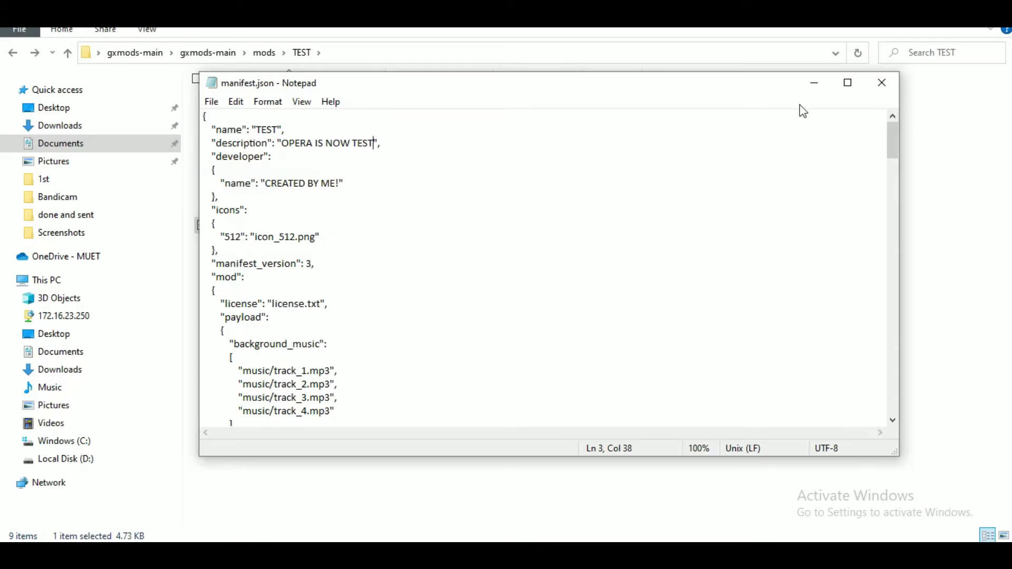
pyautogui.click(881, 82)
pyautogui.click(546, 250)
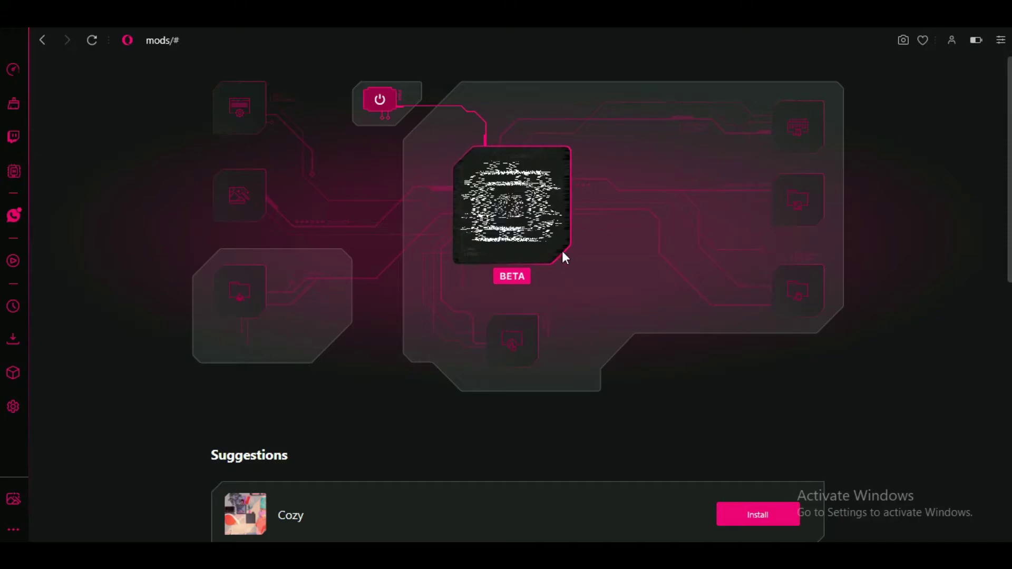
pyautogui.scroll(-3, 585, 270)
pyautogui.scroll(3, 613, 287)
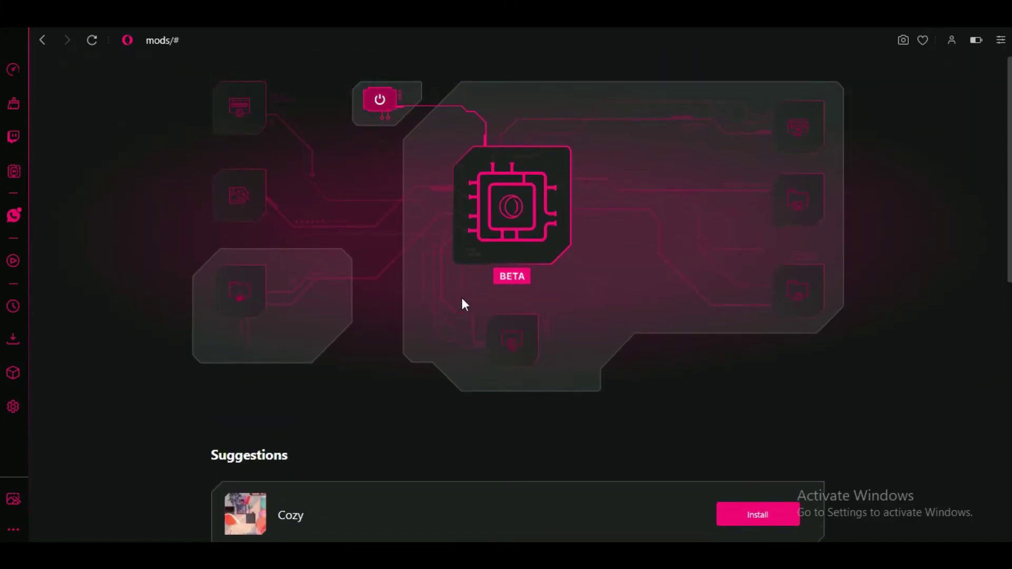
# Step: Go back from the Opera mods page to the speed-dial start page
pyautogui.click(42, 40)
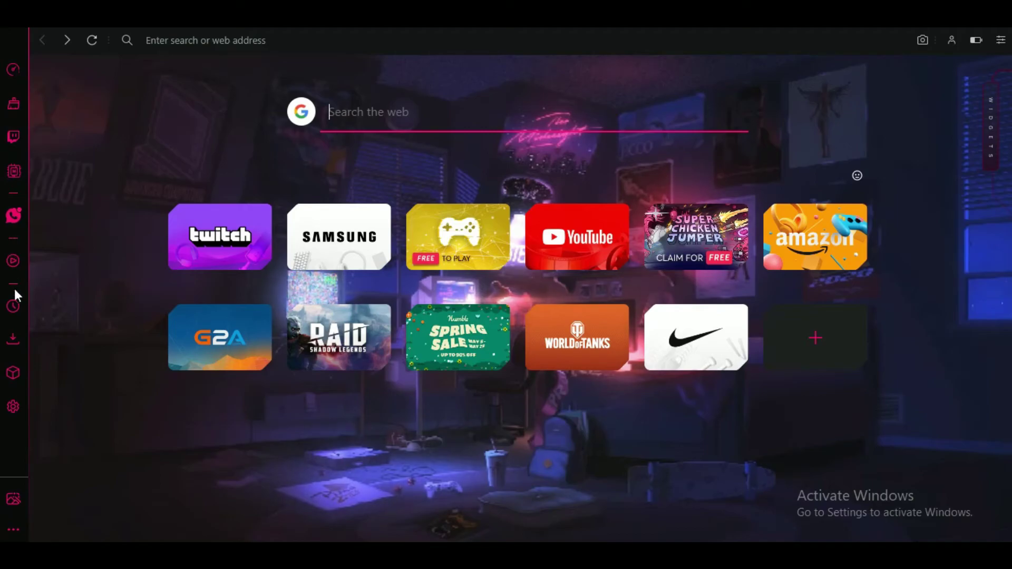
# Step: On the Extensions page, enable Developer mode and load the TEST folder as an unpacked extension
pyautogui.click(12, 374)
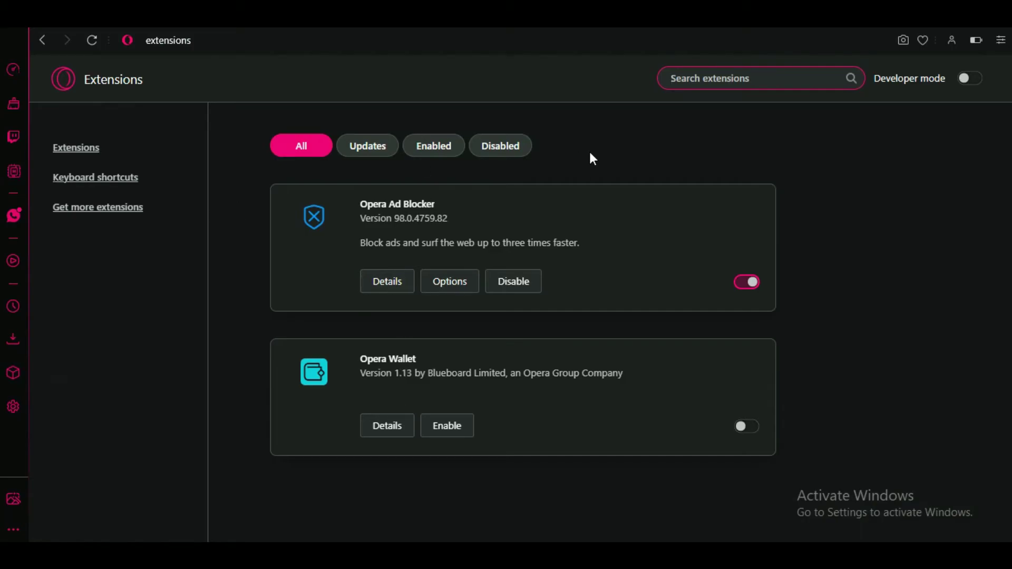
pyautogui.click(968, 78)
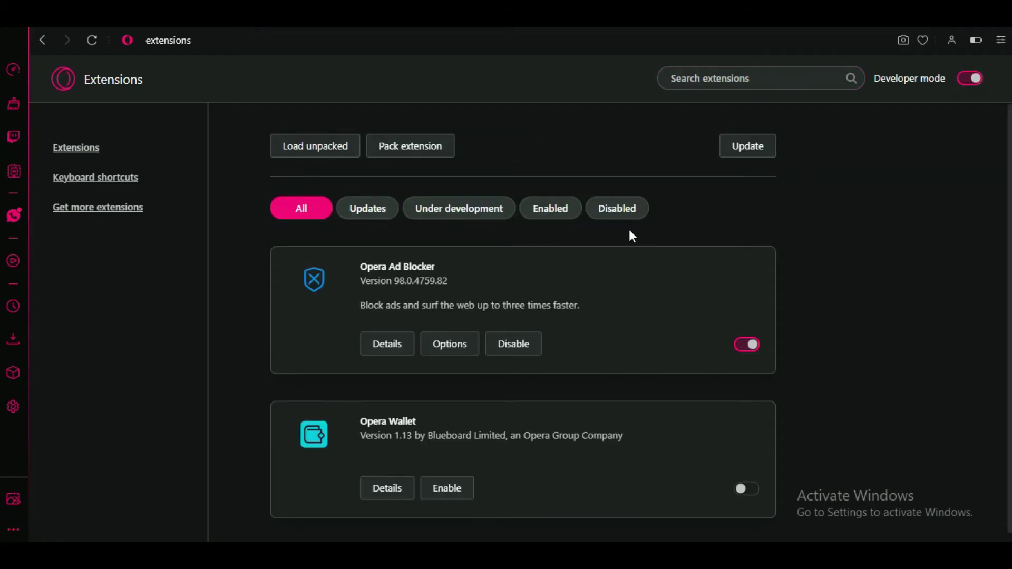
pyautogui.click(353, 151)
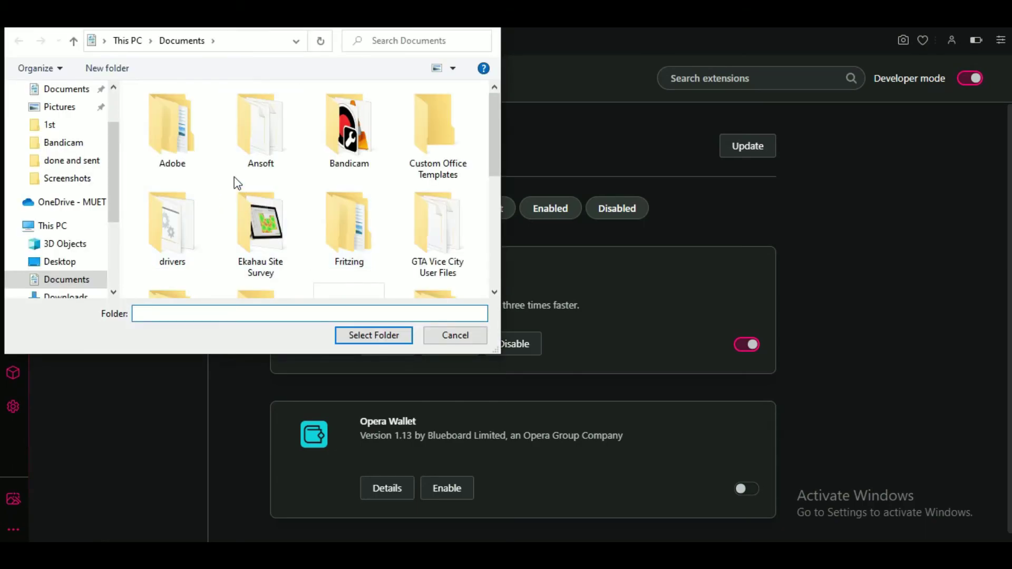
pyautogui.doubleClick(172, 279)
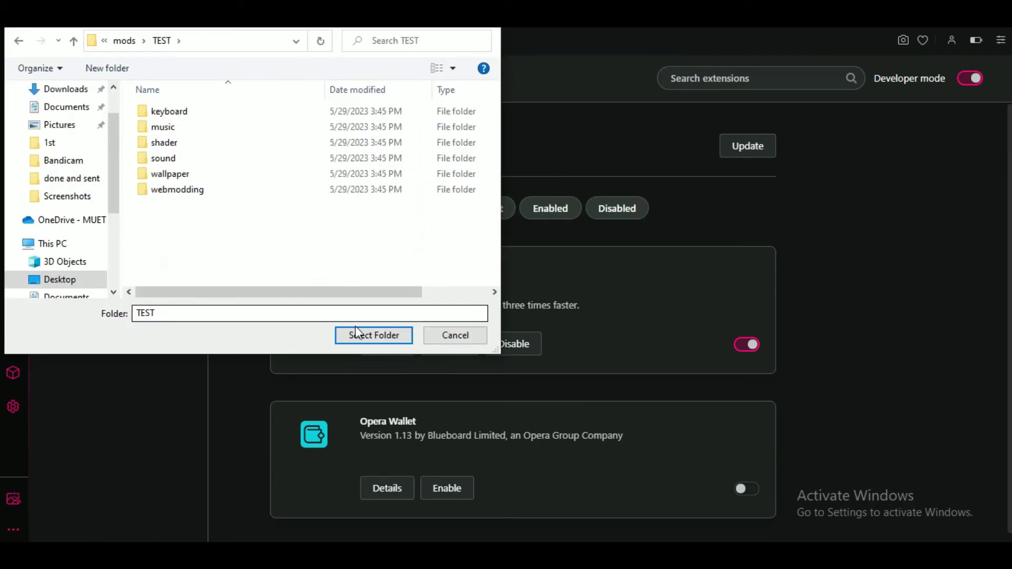
pyautogui.click(356, 331)
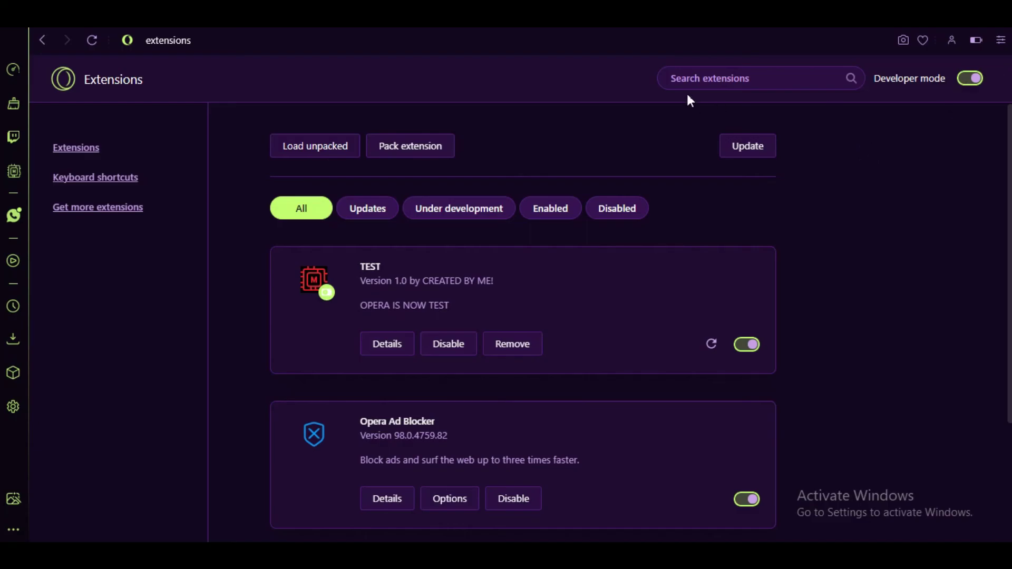
# Step: Open a new tab showing the purple-and-green theme and clear the typed address-bar text
pyautogui.hotkey('ctrl', 't')
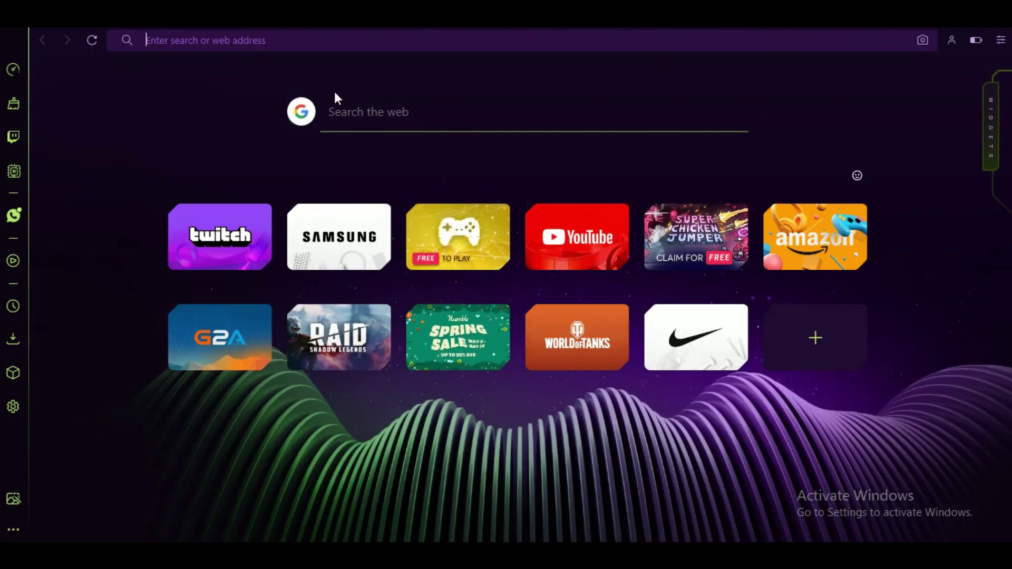
pyautogui.write('jd')
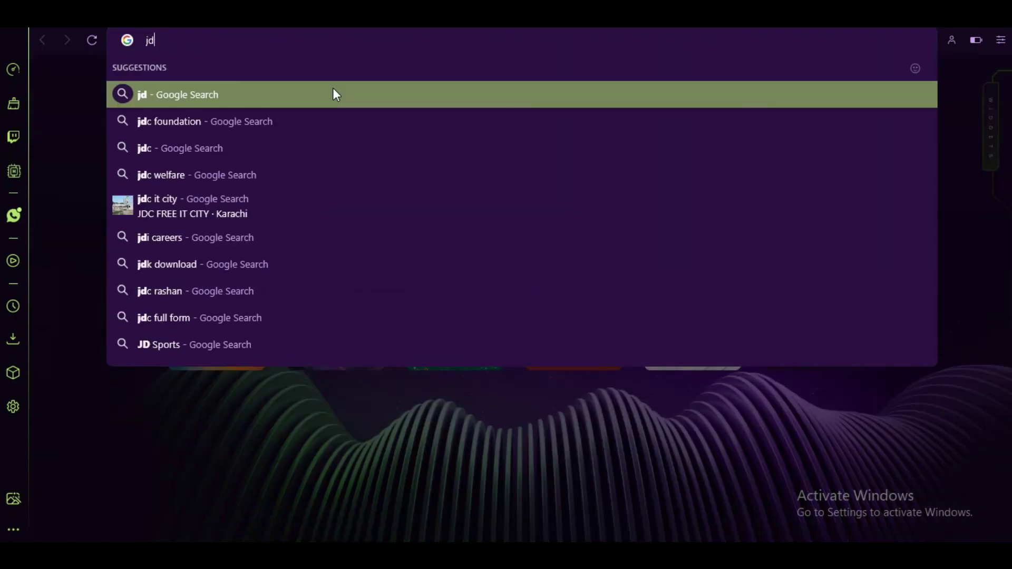
pyautogui.press('BackSpace')
pyautogui.press('BackSpace')
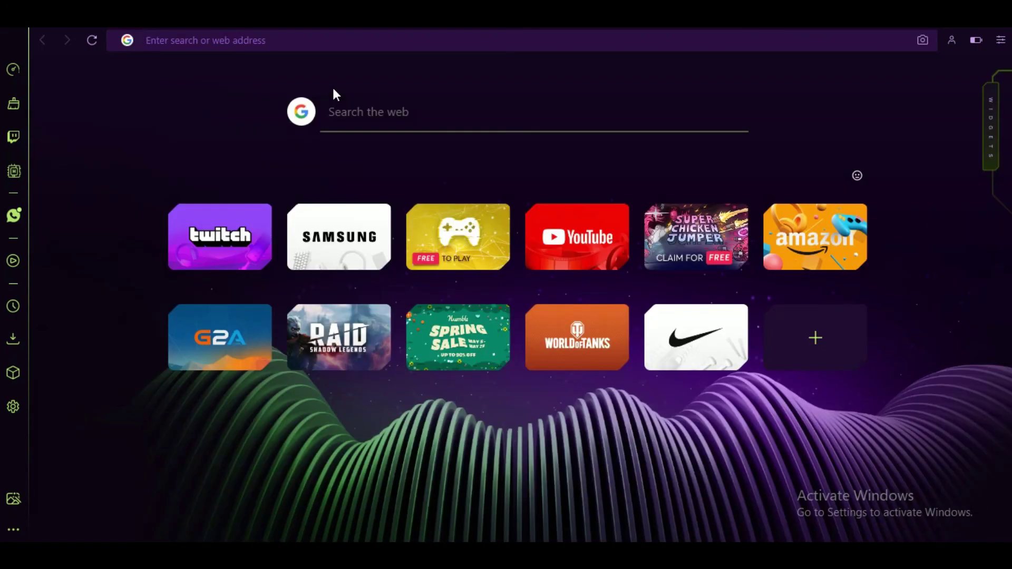